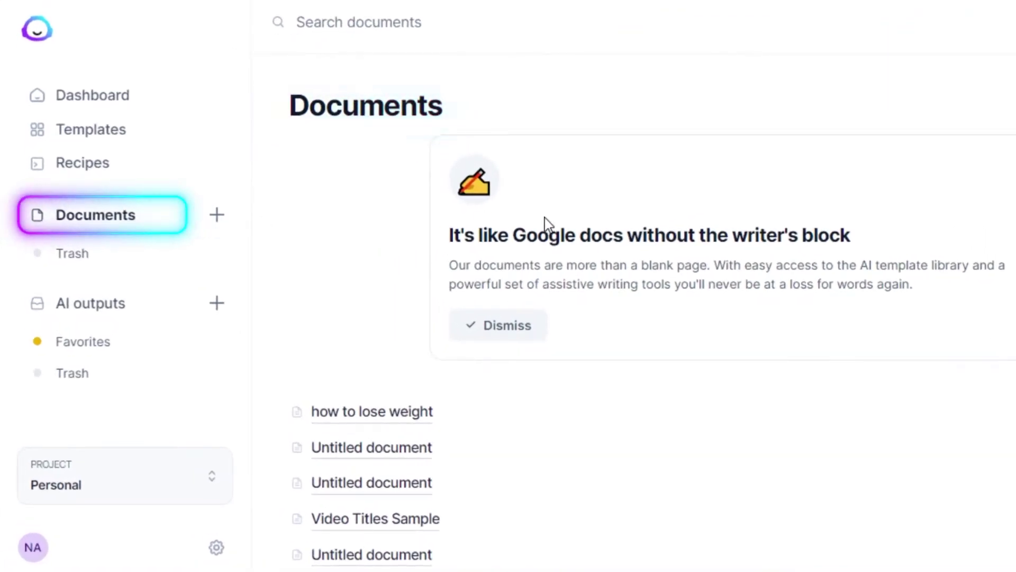
Step: Create a blank document from scratch for four prompts on 'how to lose weight in 5 steps'
click(963, 95)
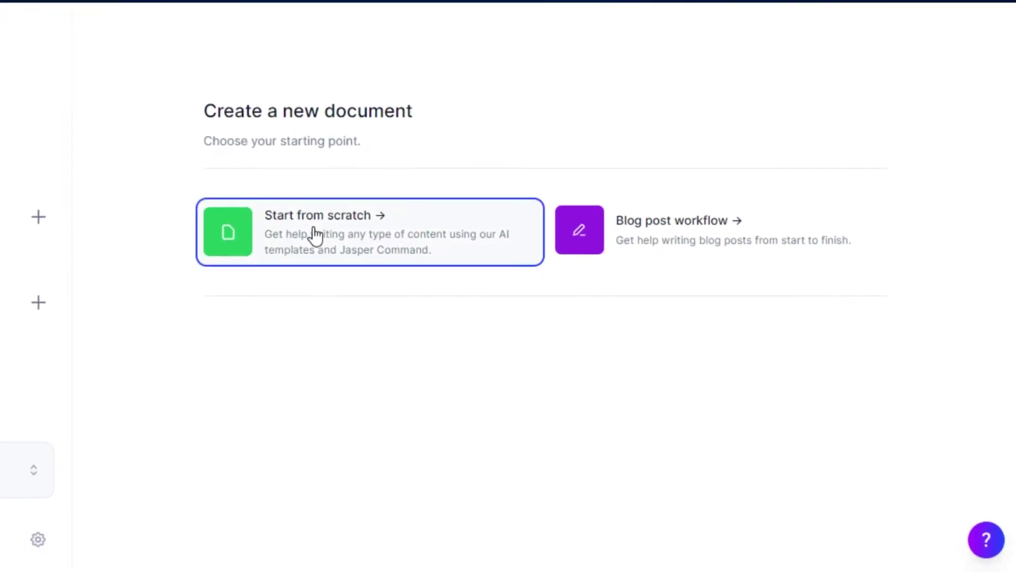
click(315, 233)
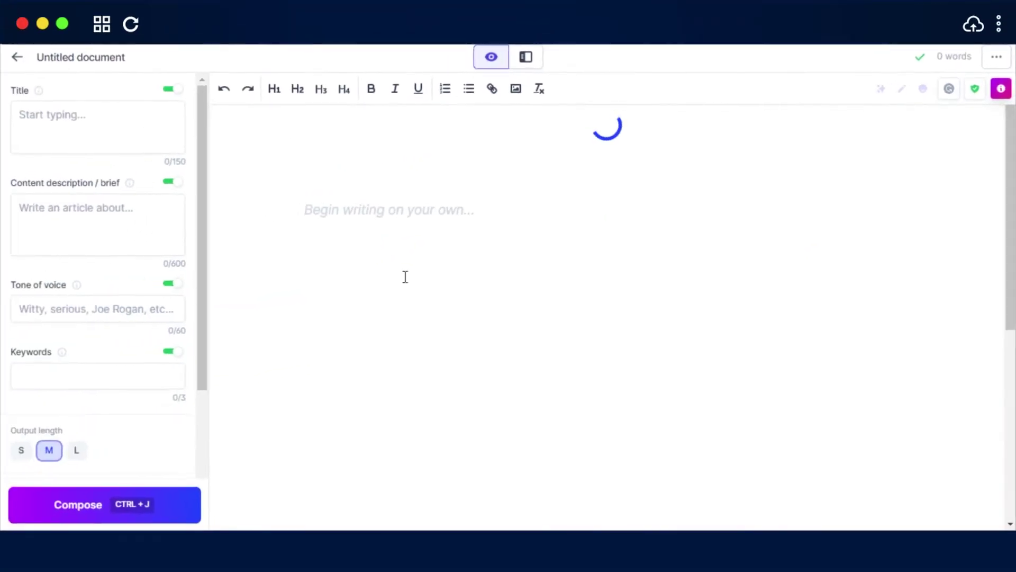
drag(204, 187, 224, 116)
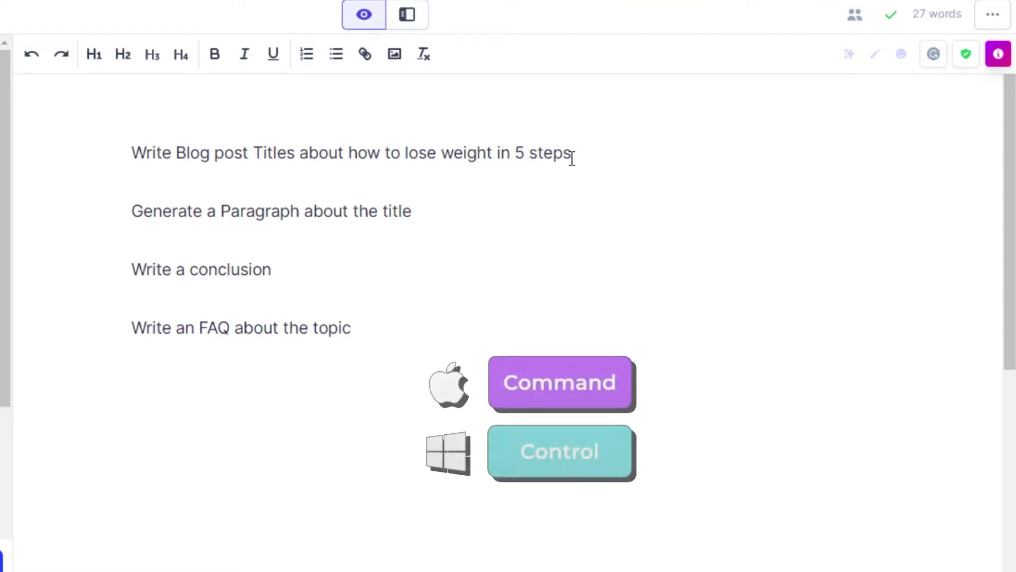
Step: Generate three blog titles and two intro paragraphs from their prompt lines
triple_click(572, 156)
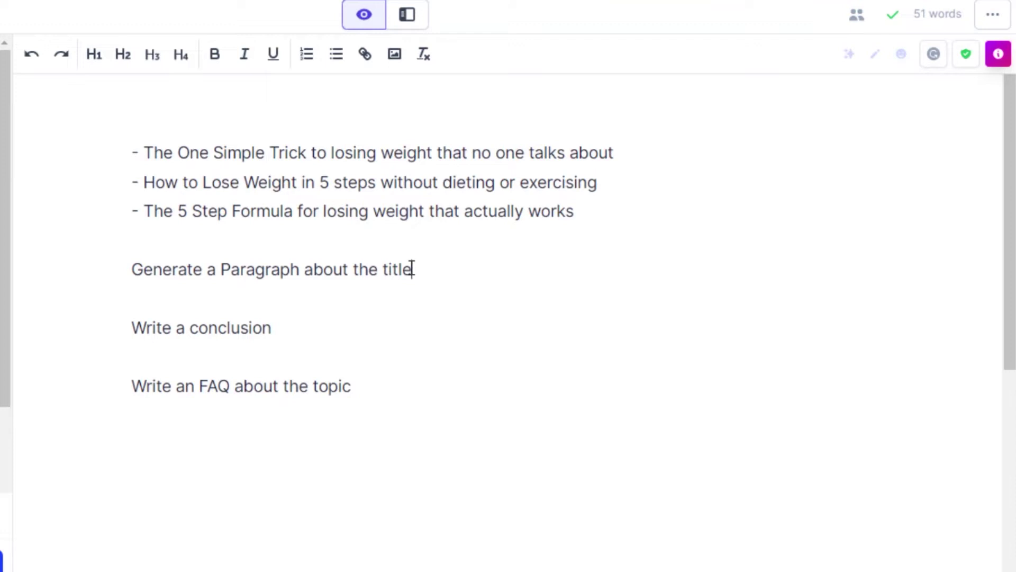
triple_click(413, 269)
key(ctrl+j)
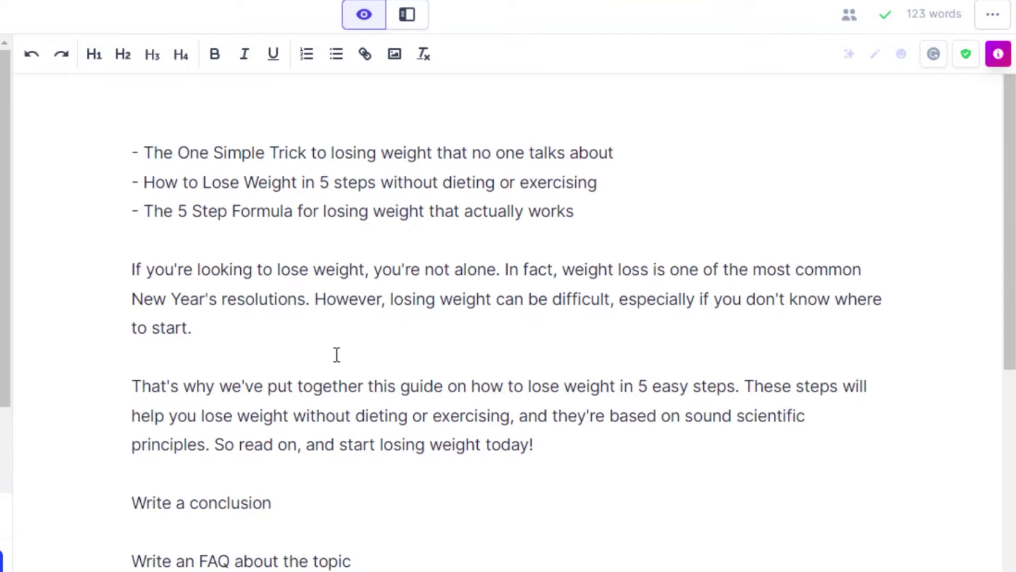
scroll(711, 346, down, 5)
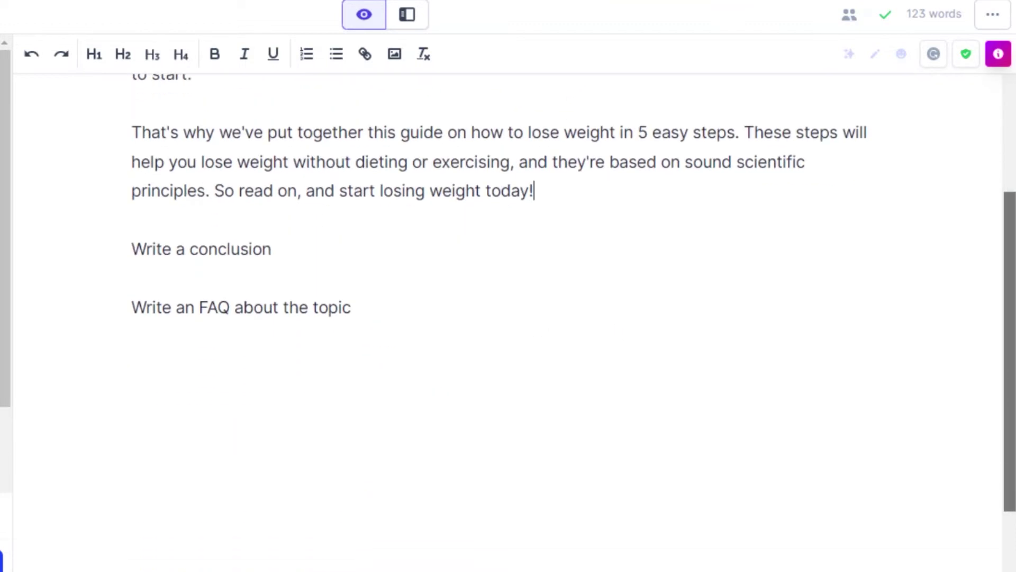
Step: Generate the conclusion and the list of FAQ questions, then review the output
click(275, 250)
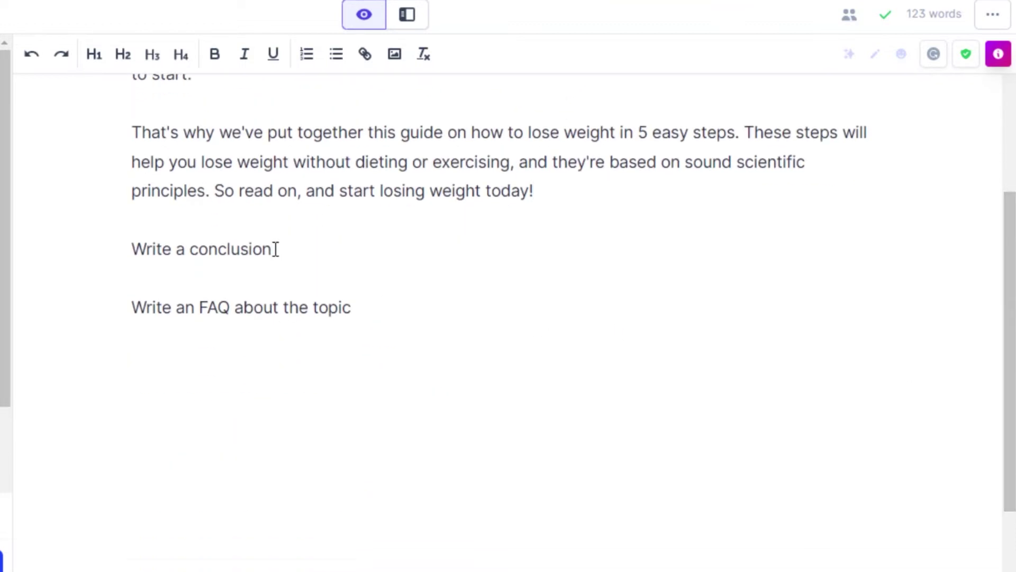
key(shift+Home)
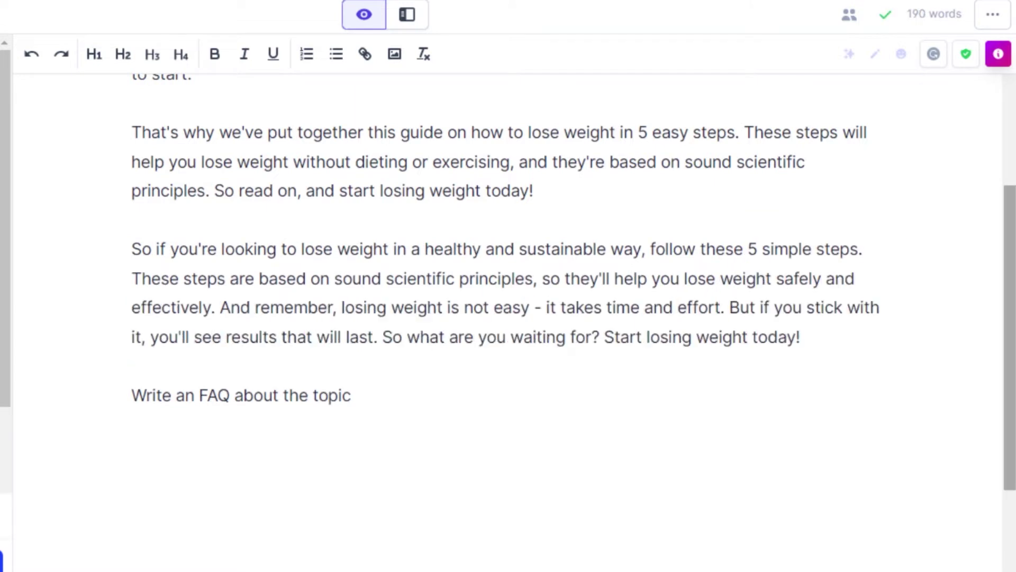
scroll(891, 363, down, 3)
click(357, 212)
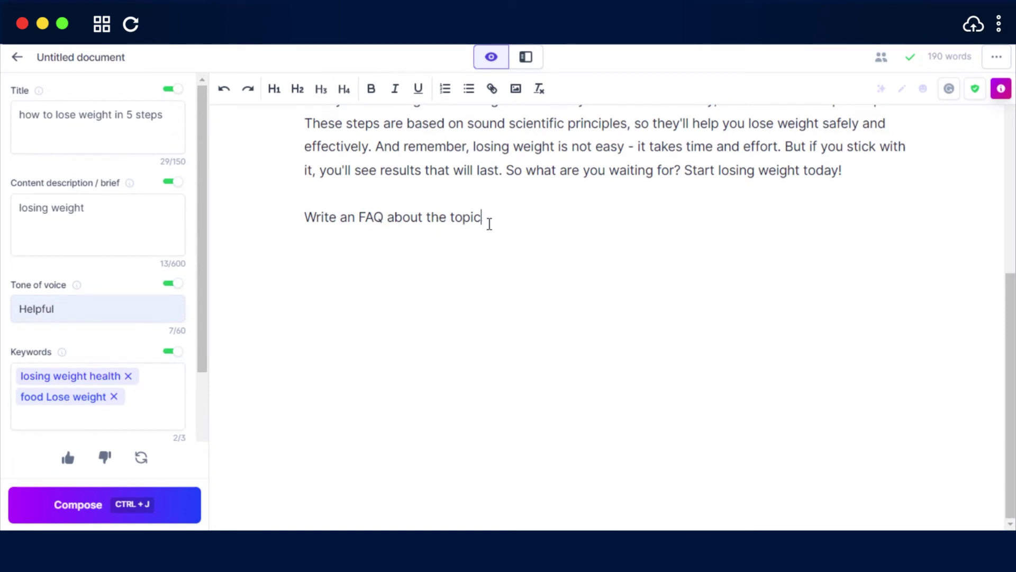
key(ctrl+j)
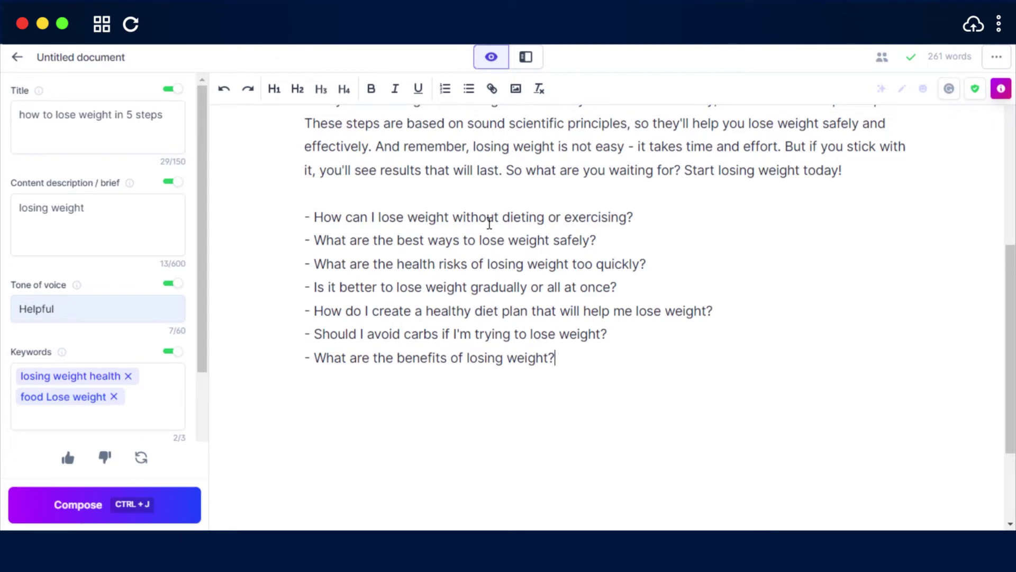
scroll(908, 286, up, 6)
scroll(908, 287, down, 5)
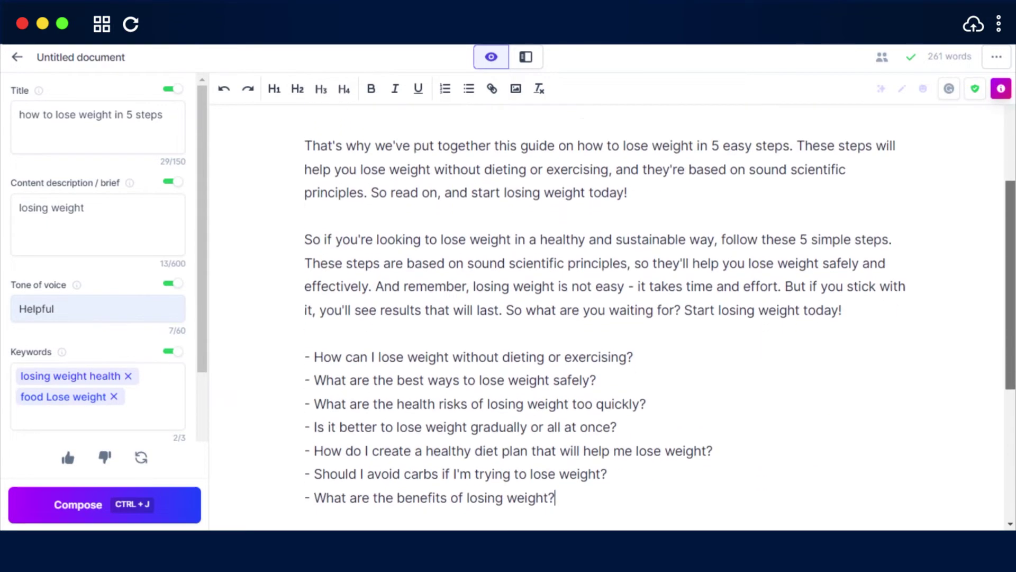
scroll(604, 312, up, 4)
scroll(604, 312, down, 5)
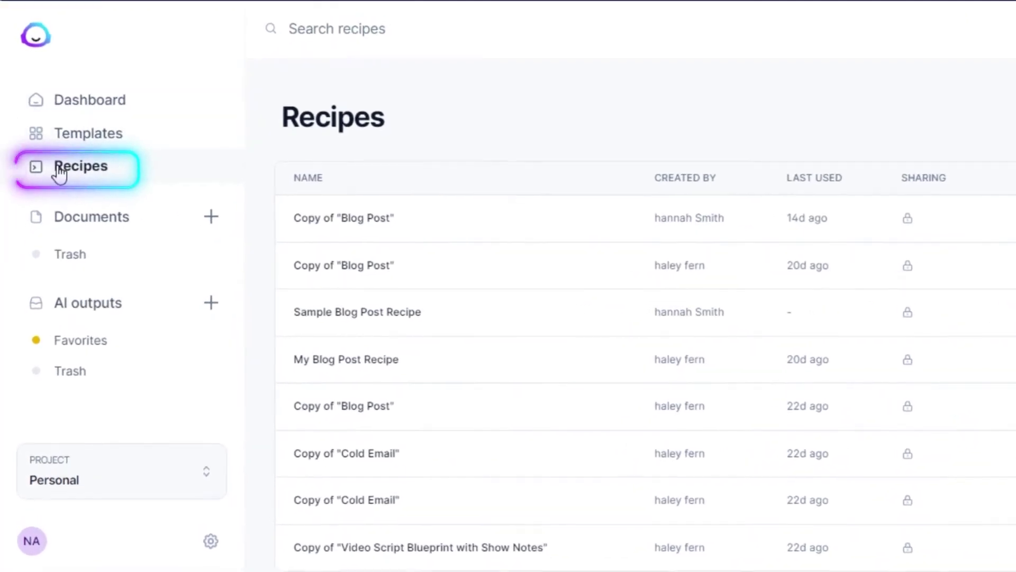
Step: Scroll through the eight saved recipes, including copies of Blog Post, Cold Email and Video Script Blueprint
scroll(515, 215, down, 5)
scroll(515, 215, up, 5)
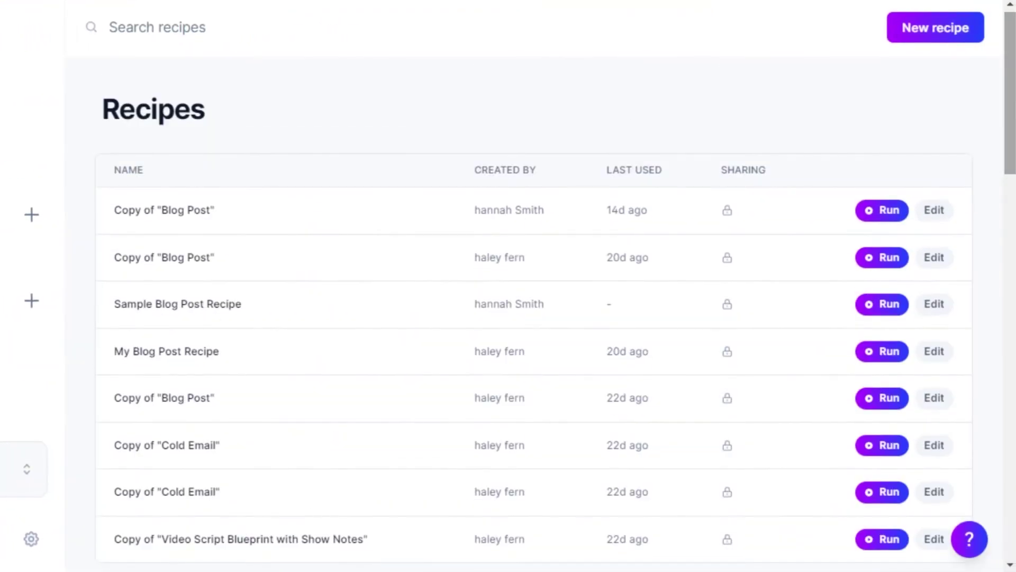
scroll(556, 204, down, 3)
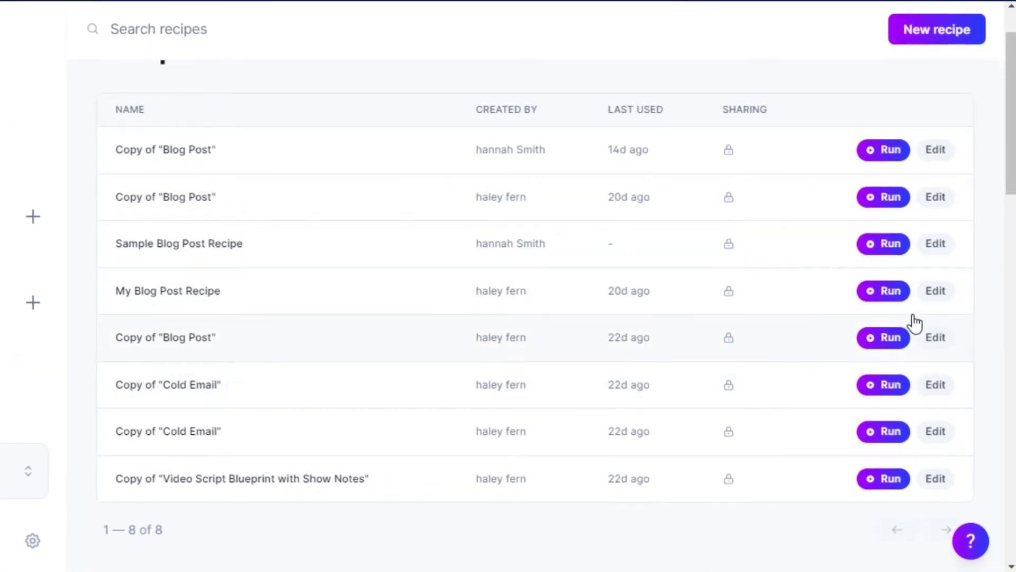
Step: Run My Blog Post Recipe, review its command lines, then leave the recipe document
click(889, 291)
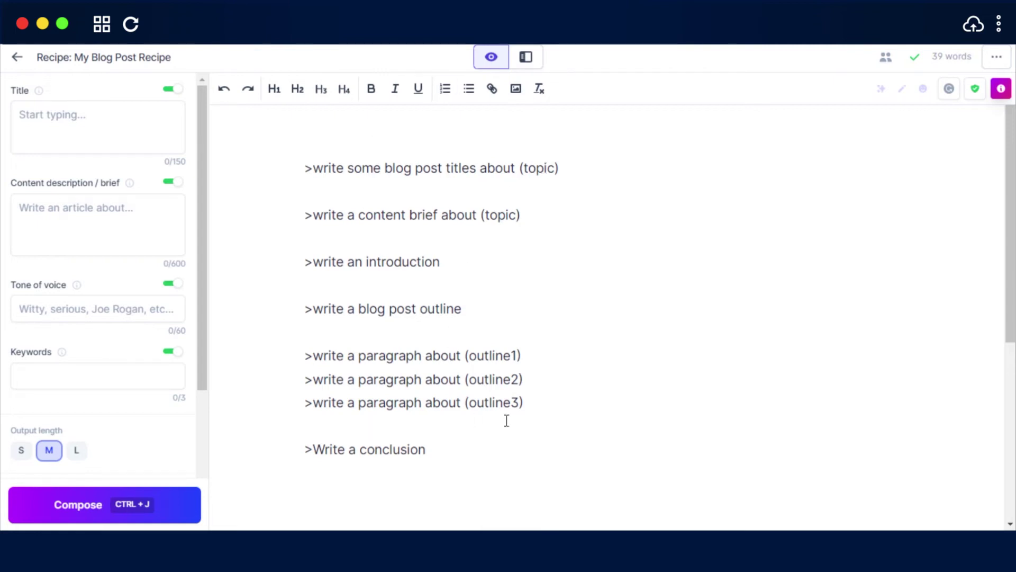
scroll(1010, 223, down, 5)
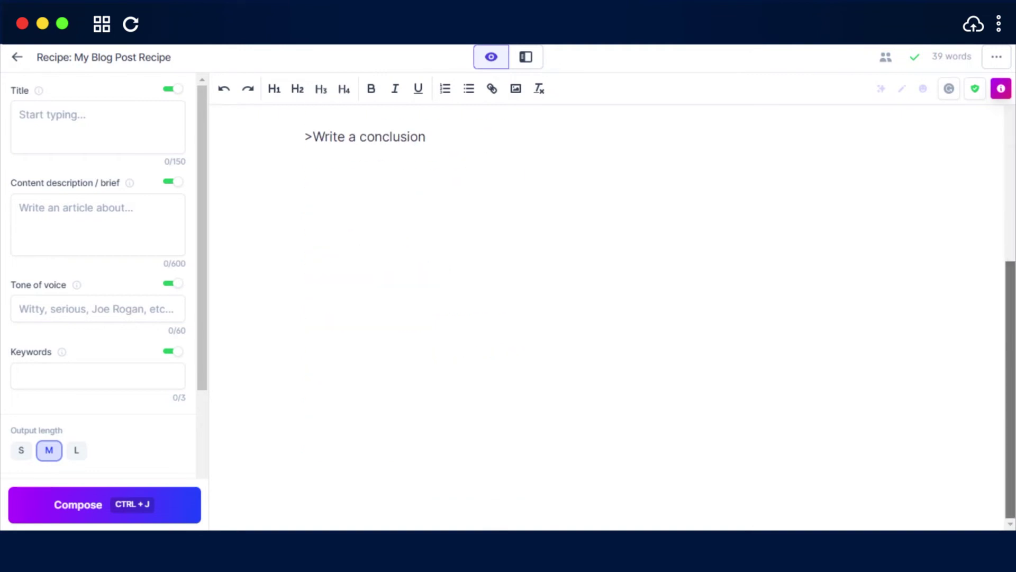
scroll(1009, 223, up, 5)
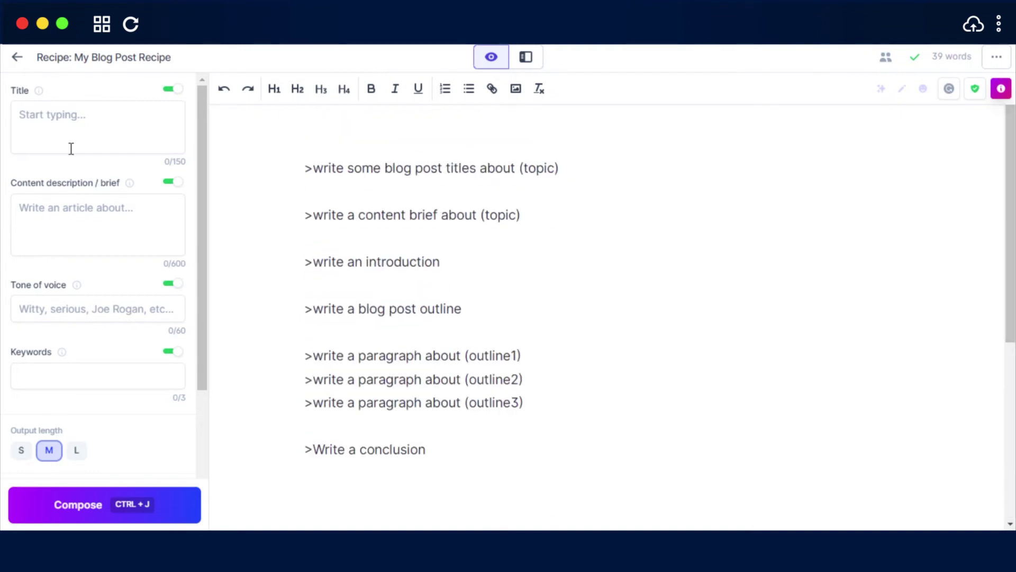
click(18, 61)
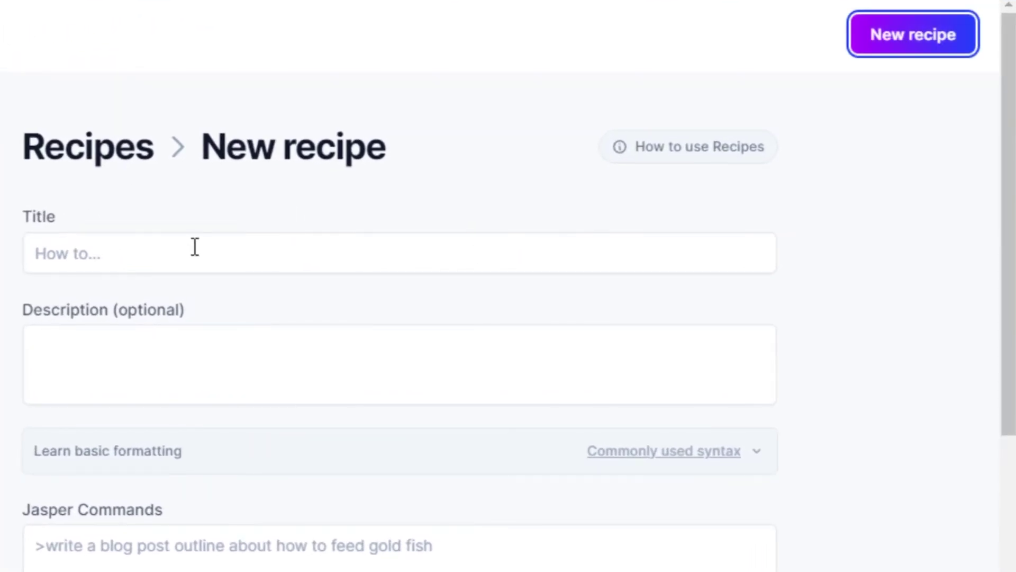
Step: Look over the new recipe's title field and the Copy of Blog Post recipe editor
click(167, 259)
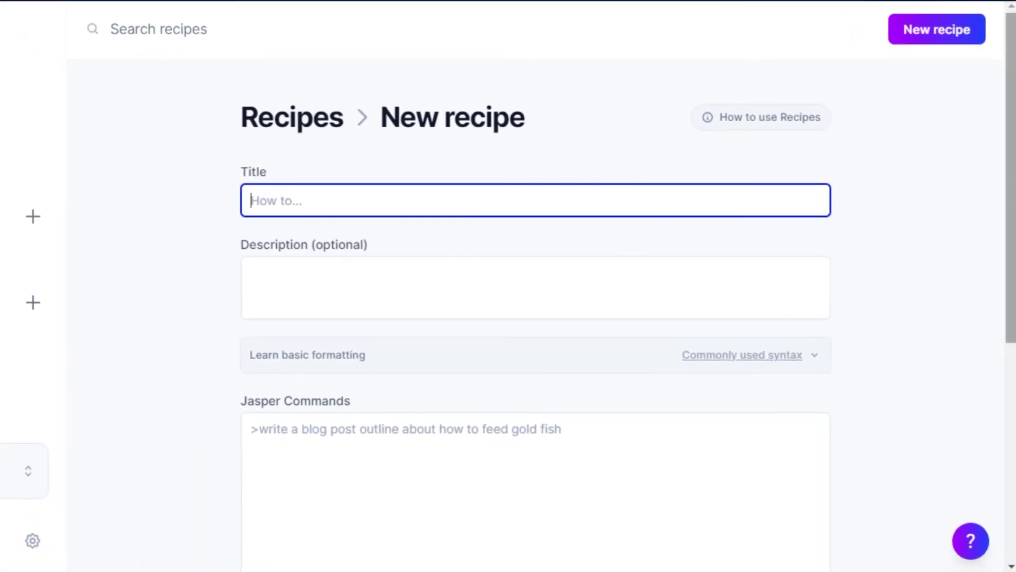
scroll(804, 228, down, 5)
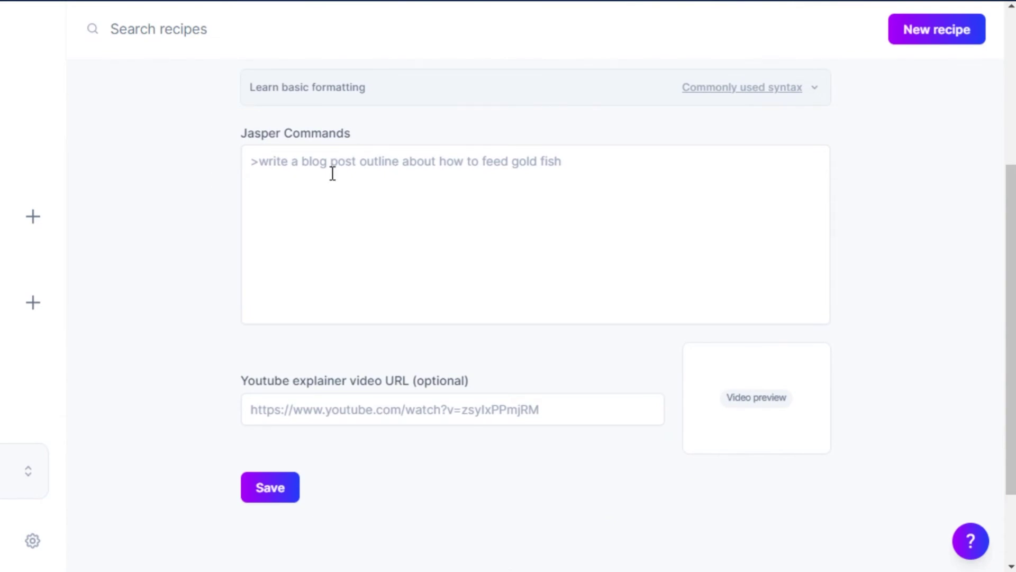
scroll(333, 174, up, 3)
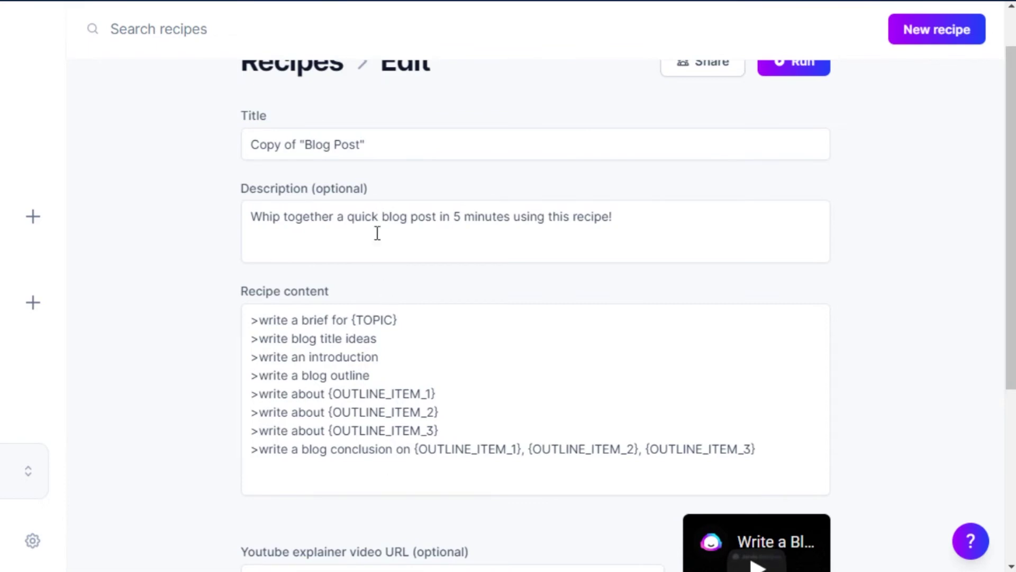
scroll(794, 191, up, 1)
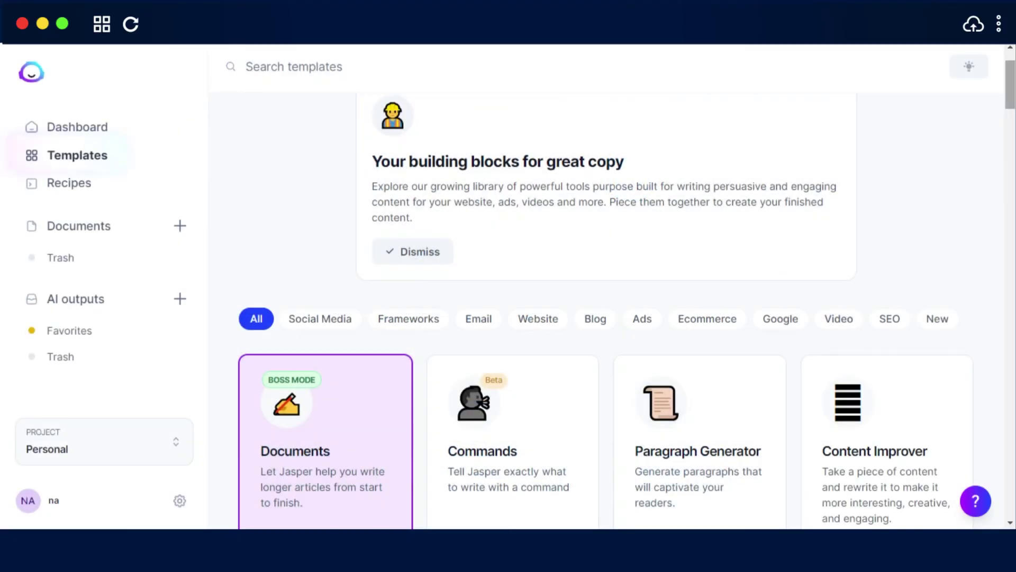
scroll(609, 307, down, 6)
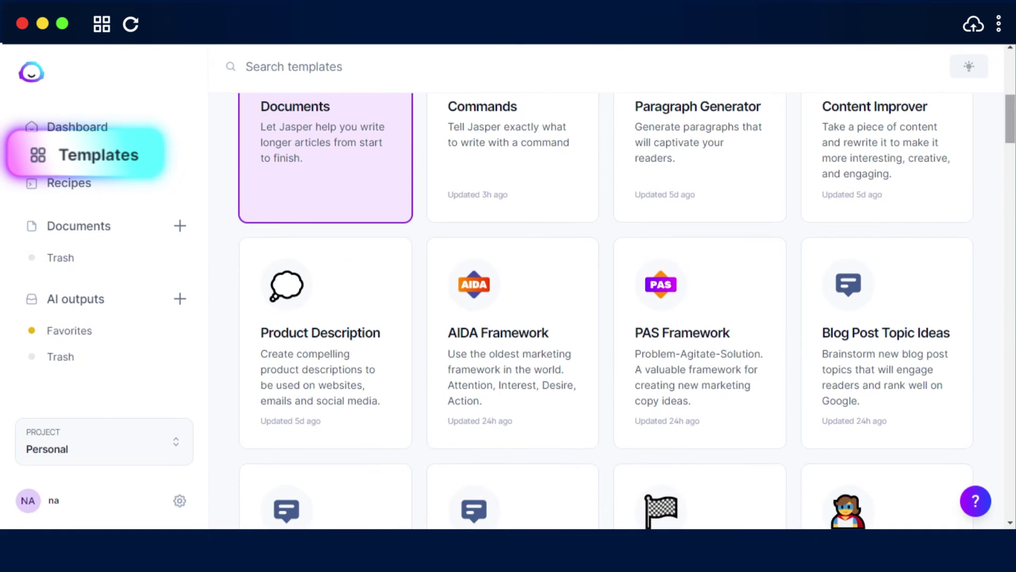
scroll(624, 312, down, 4)
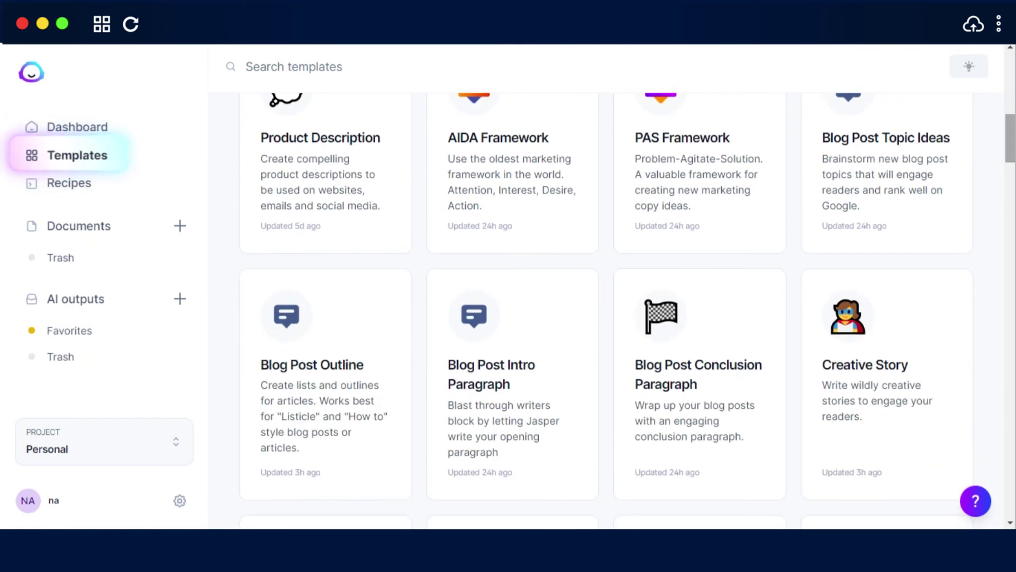
scroll(608, 307, down, 4)
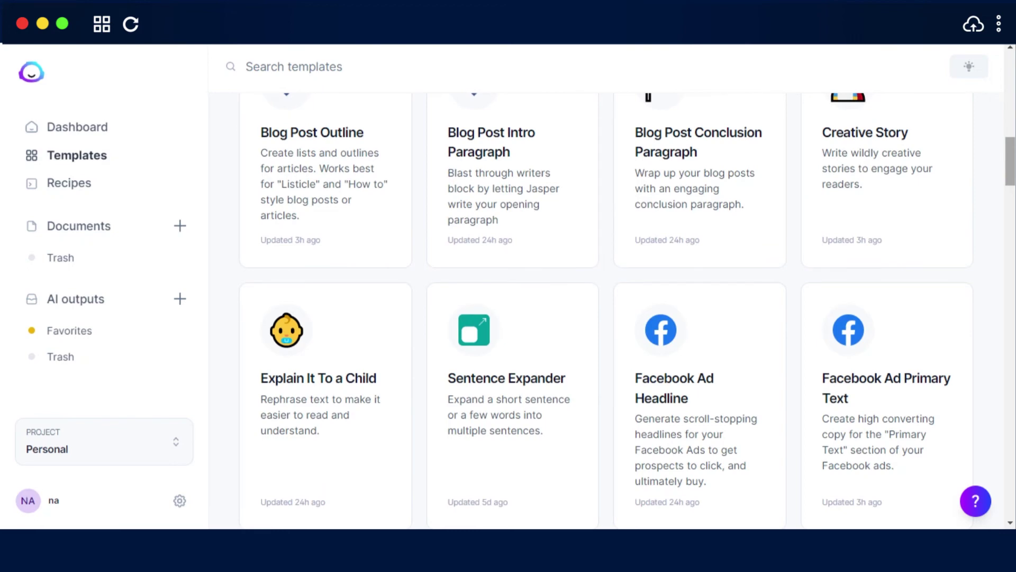
scroll(609, 317, up, 6)
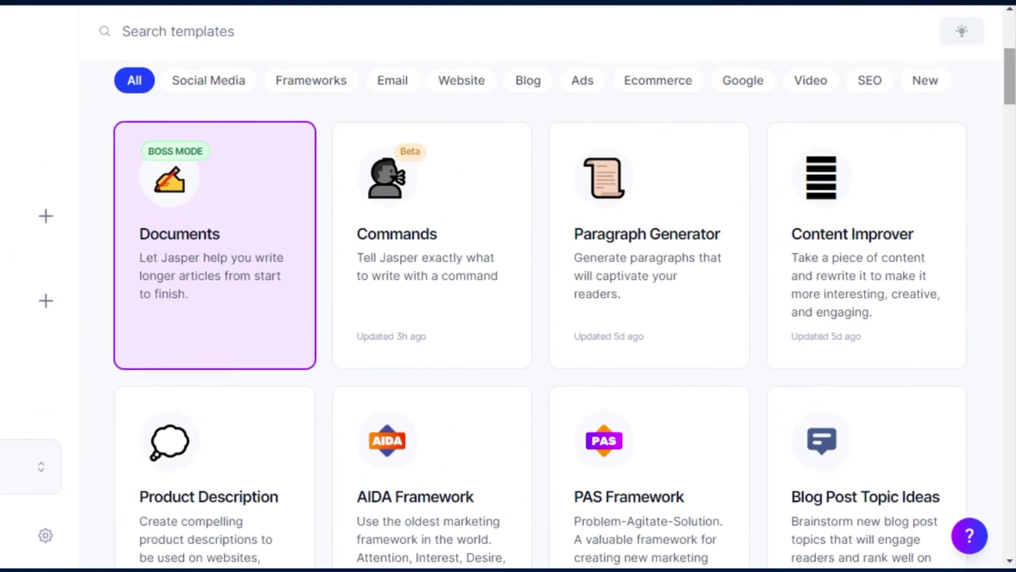
scroll(265, 212, down, 3)
scroll(264, 212, up, 1)
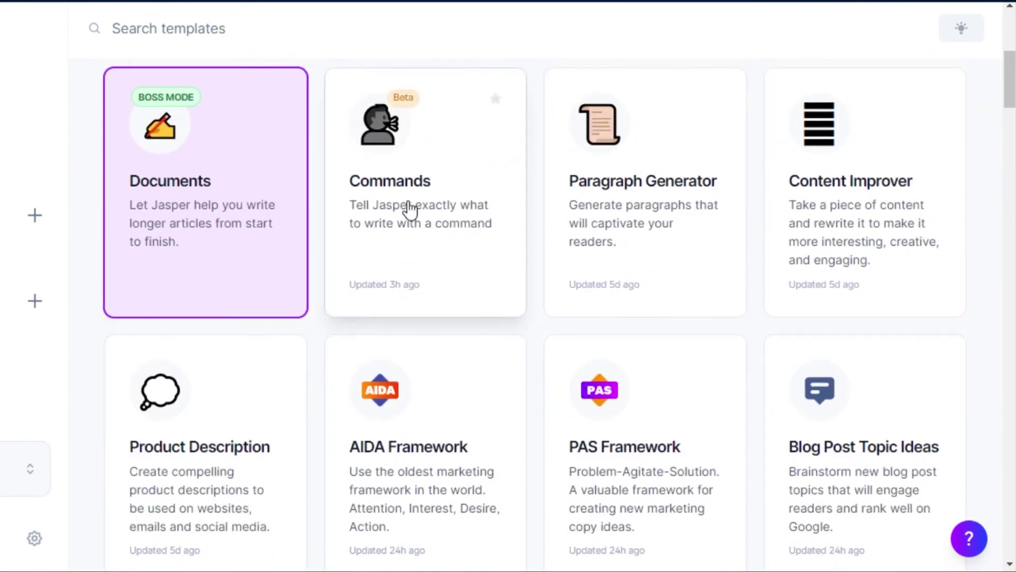
scroll(534, 315, down, 5)
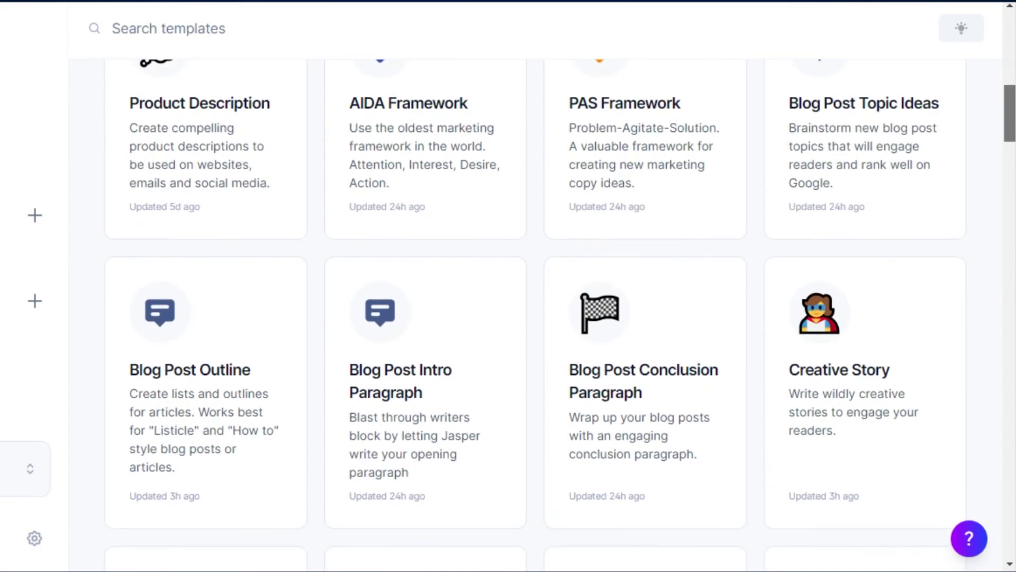
scroll(534, 315, down, 1)
scroll(535, 315, up, 2)
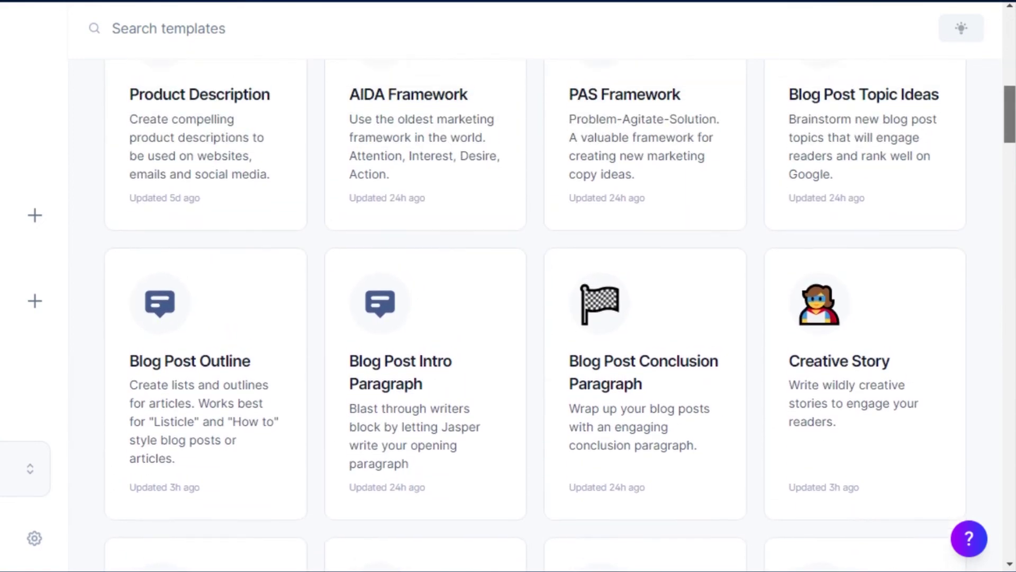
scroll(535, 314, down, 1)
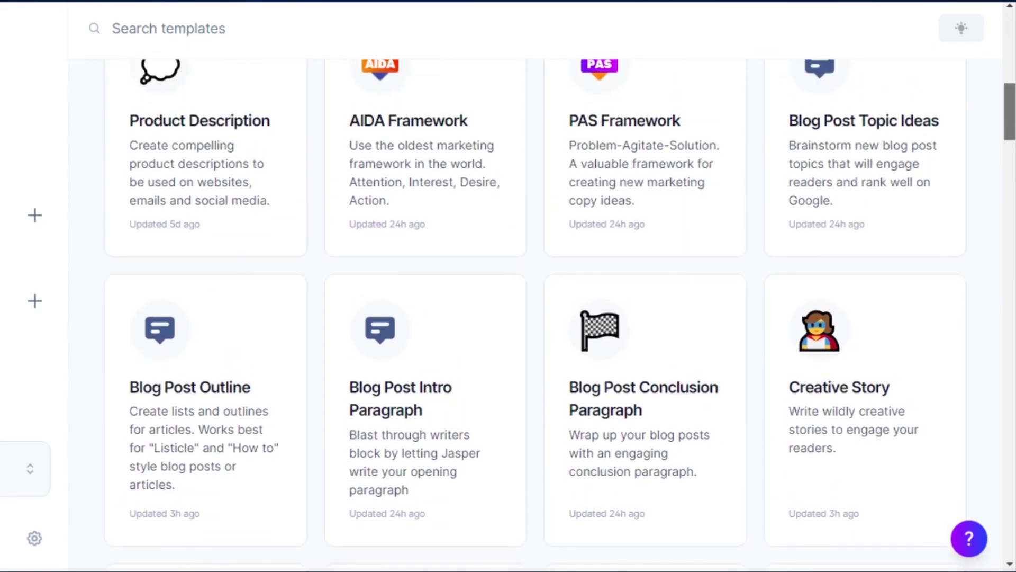
scroll(534, 315, down, 10)
scroll(534, 315, down, 1)
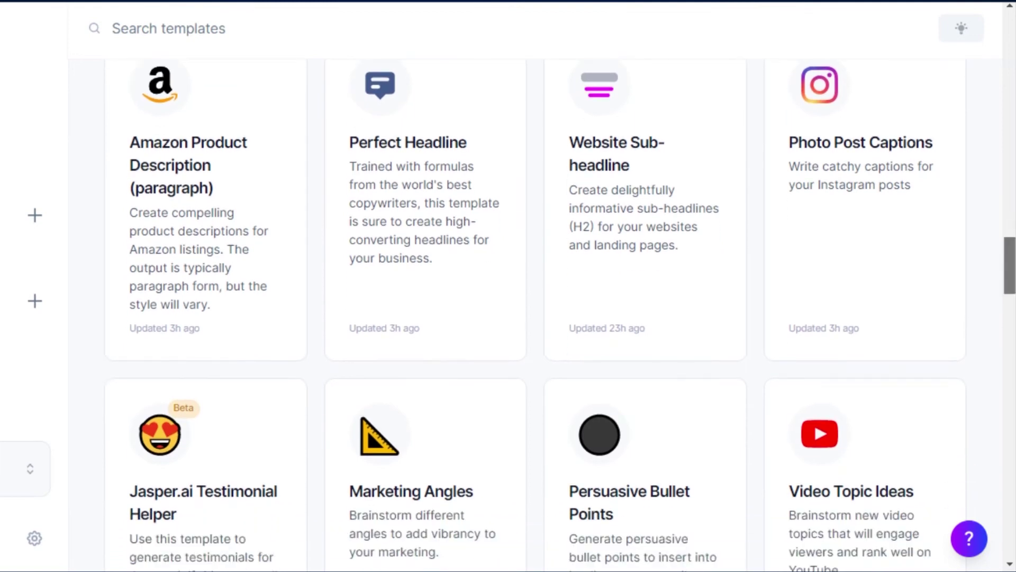
scroll(535, 315, down, 5)
scroll(535, 315, down, 7)
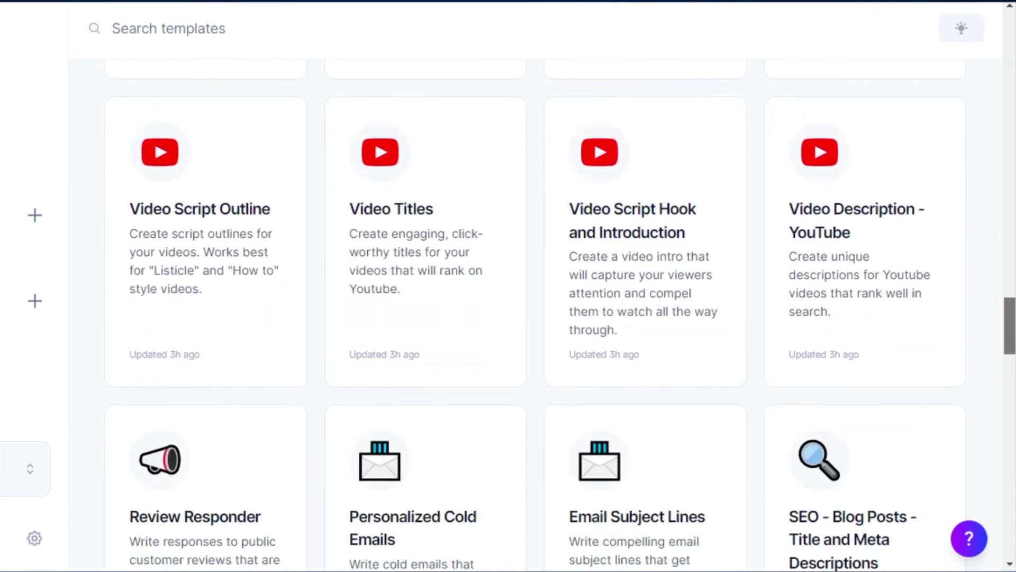
scroll(535, 315, down, 1)
scroll(535, 315, down, 10)
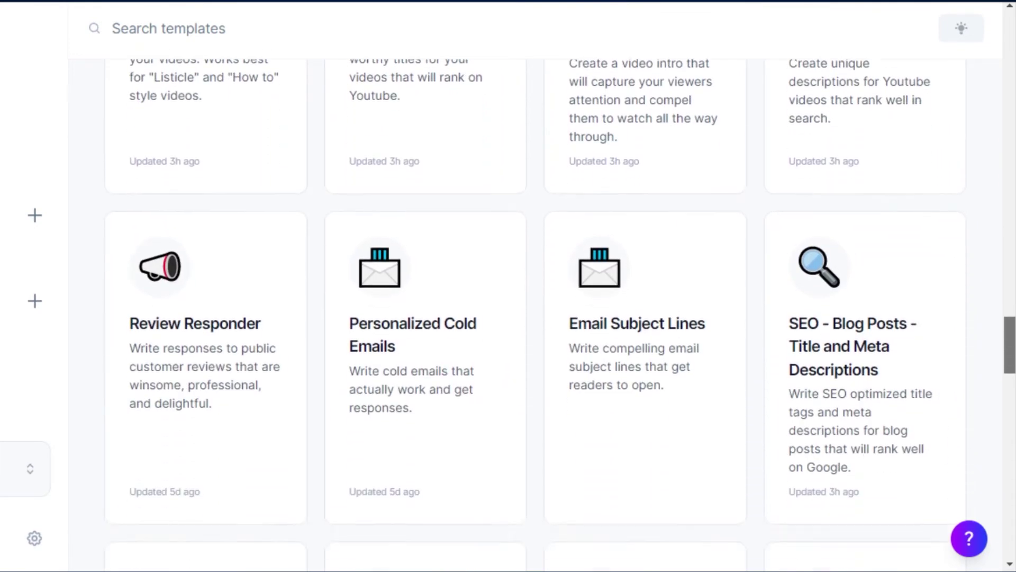
scroll(535, 314, down, 12)
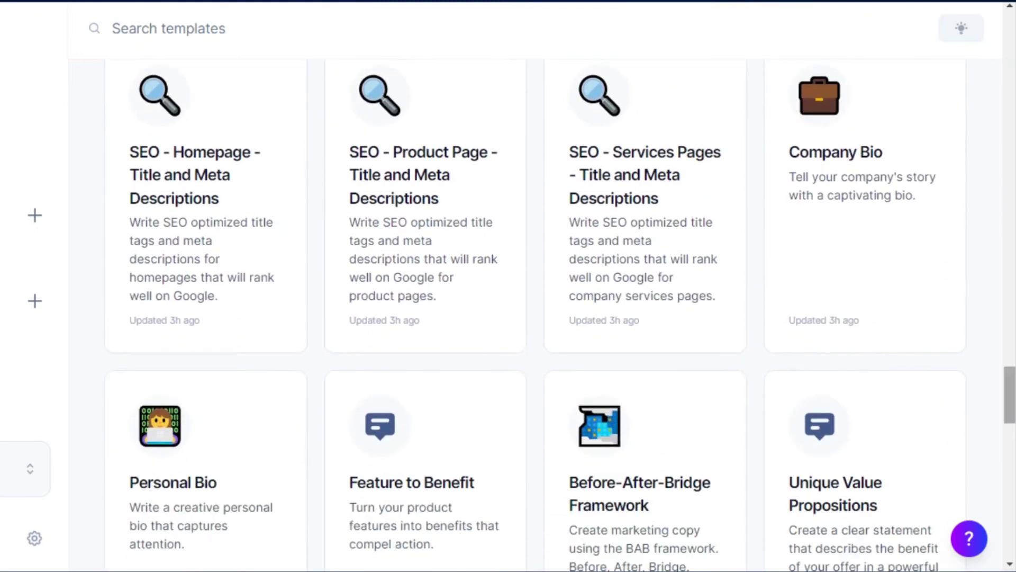
scroll(534, 315, down, 10)
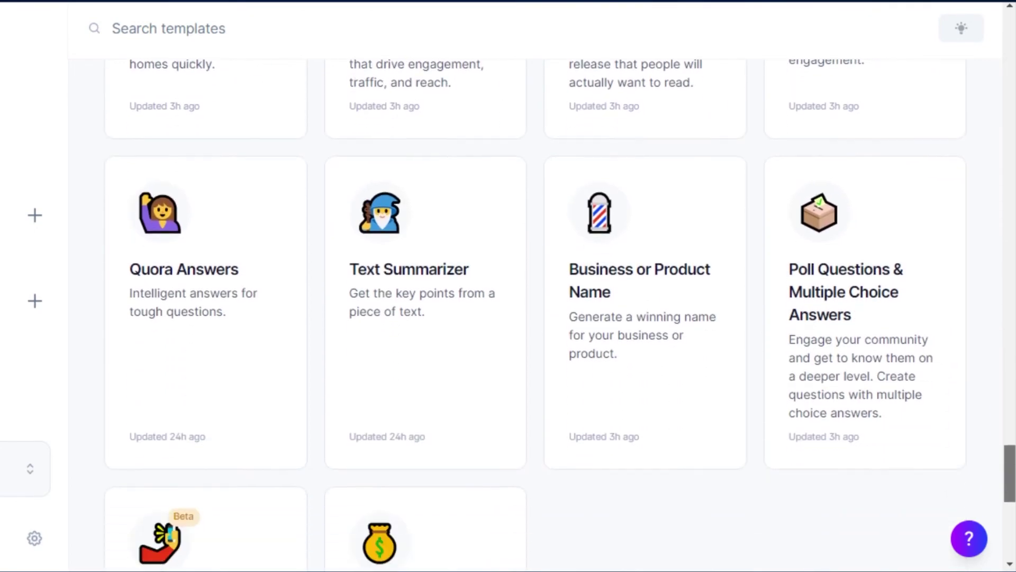
scroll(534, 315, up, 20)
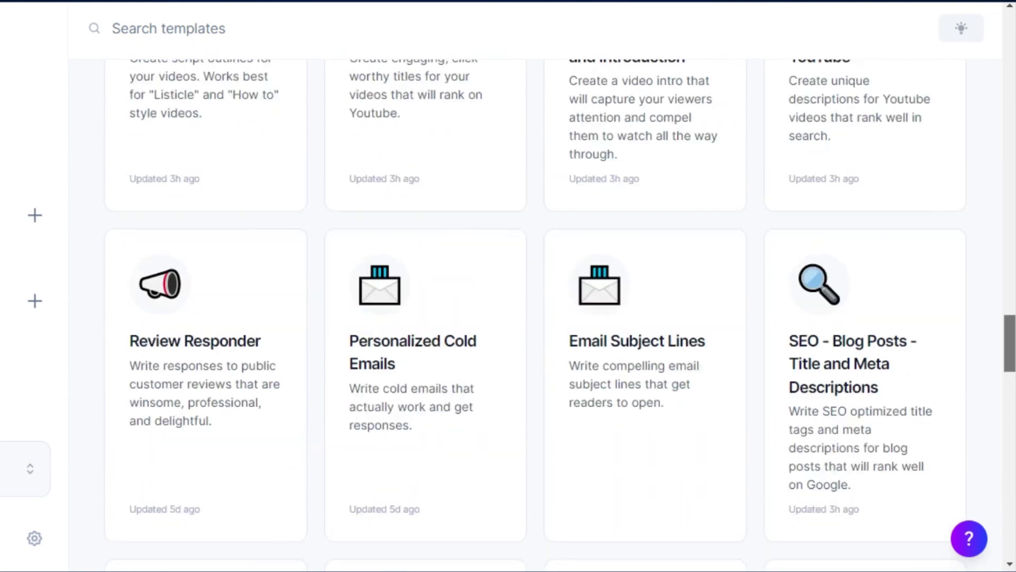